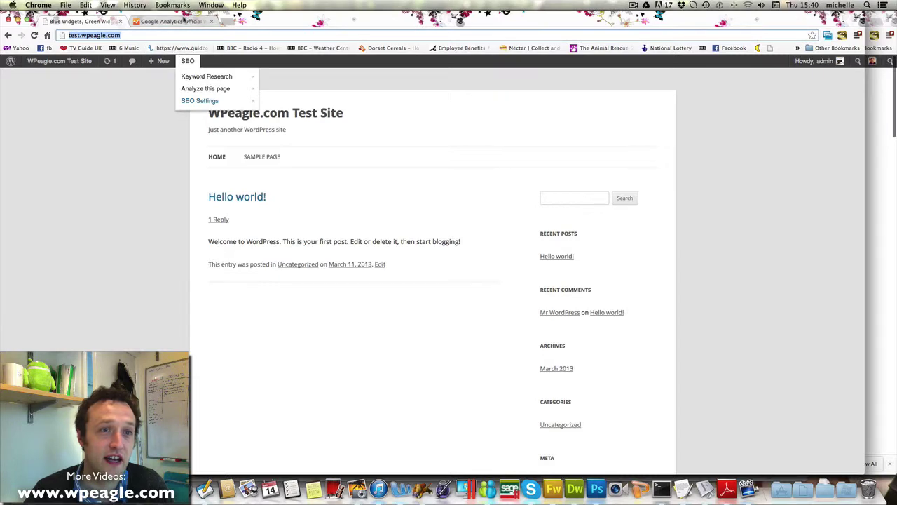
Step: Sign in to Google Analytics with the account password and begin signing up to track a site
{"action": "left_click", "coordinate": [169, 21]}
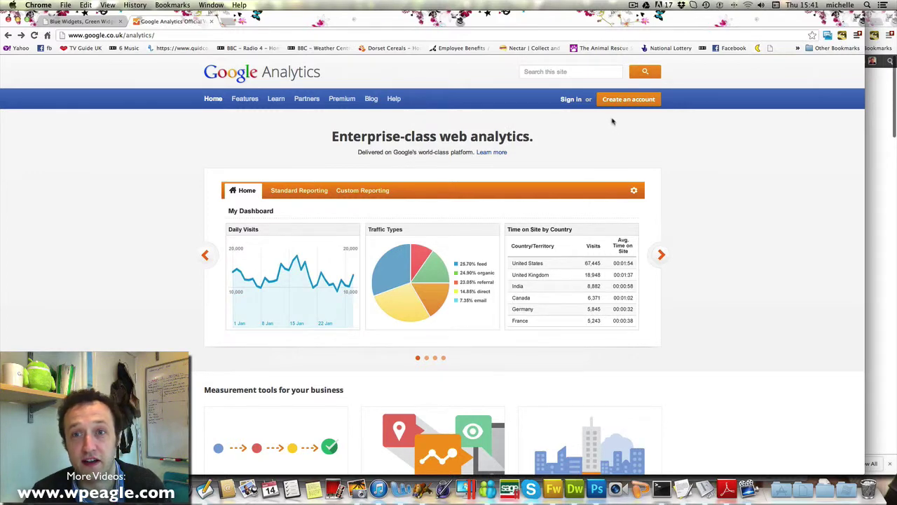
{"action": "left_click", "coordinate": [636, 102]}
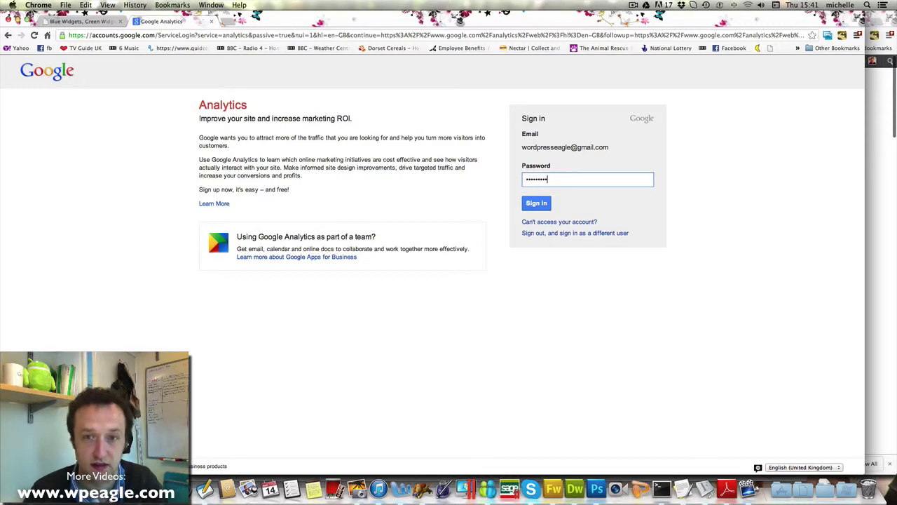
{"action": "key", "text": "Return"}
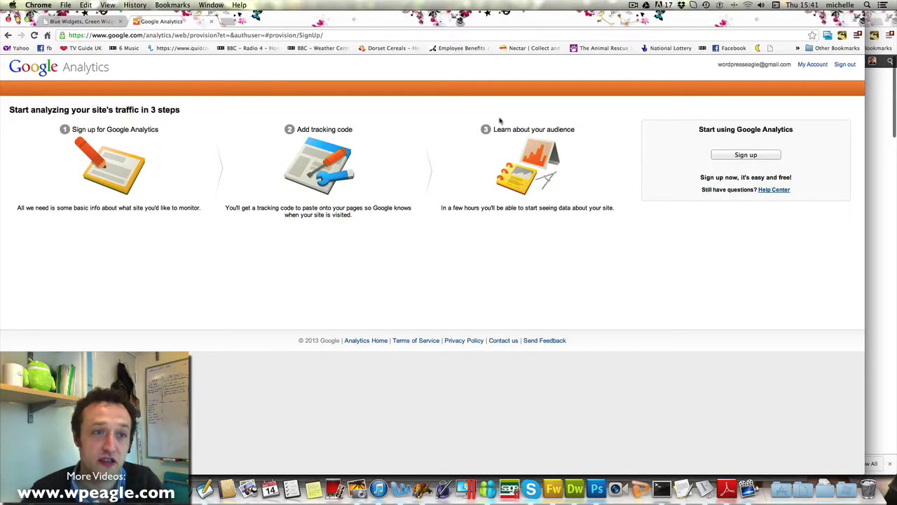
{"action": "left_click", "coordinate": [766, 155]}
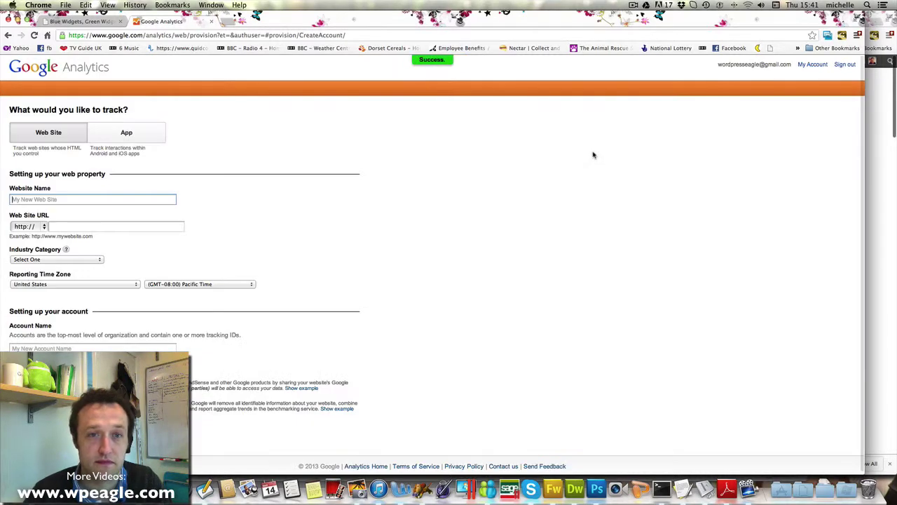
Step: Enter the website name WP Eagle Test and the site URL test.wpeagle.com
{"action": "scroll", "coordinate": [68, 198], "scroll_direction": "down", "scroll_amount": 1}
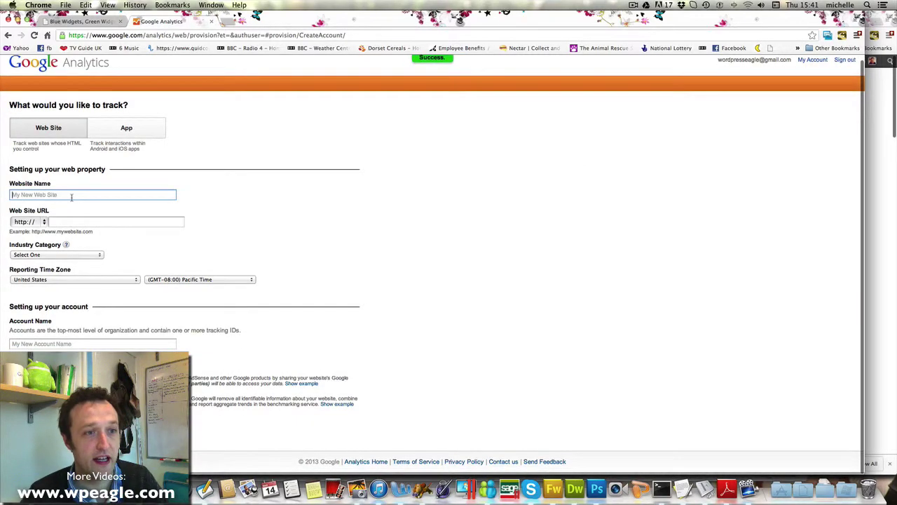
{"action": "type", "text": "Te"}
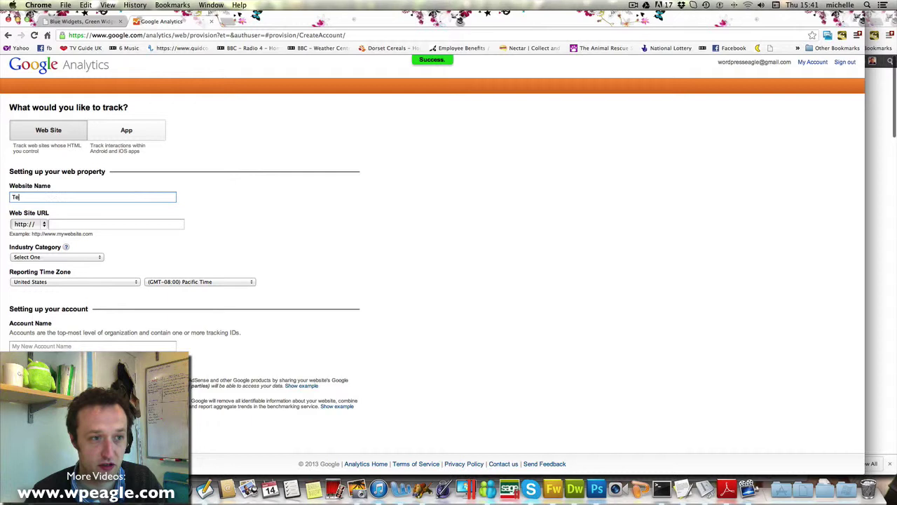
{"action": "key", "text": "BackSpace"}
{"action": "key", "text": "BackSpace"}
{"action": "type", "text": "Wp"}
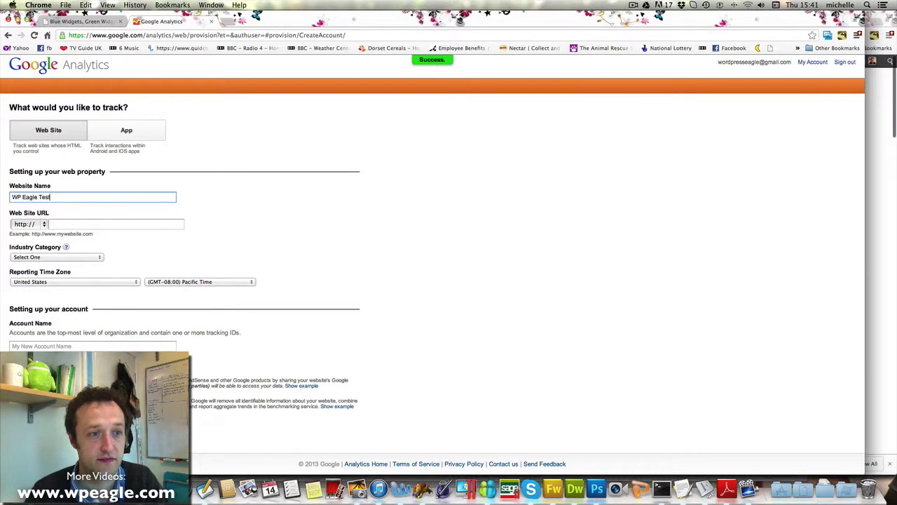
{"action": "key", "text": "Tab"}
{"action": "key", "text": "Tab"}
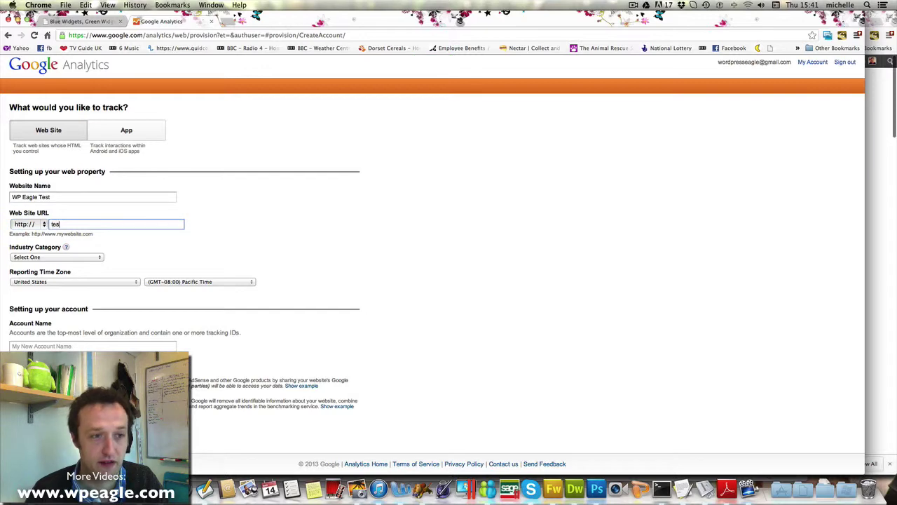
{"action": "type", "text": "test.wpeagl"}
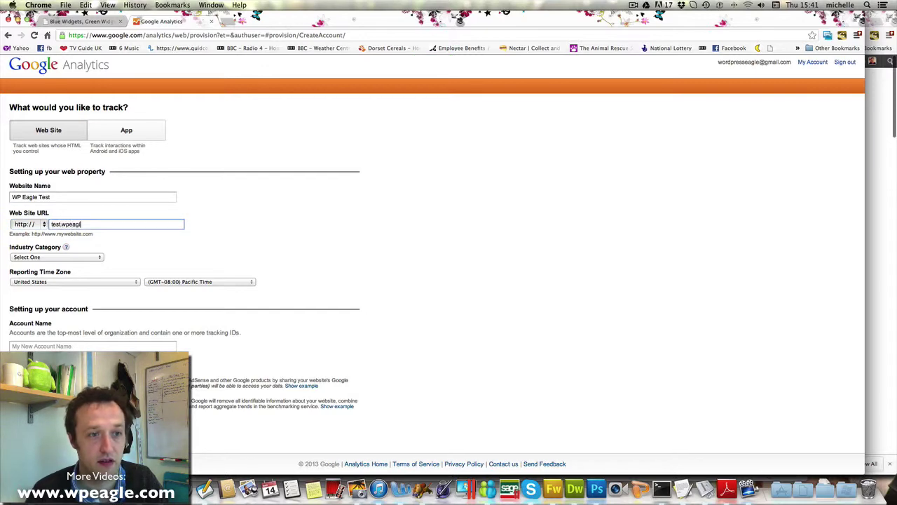
{"action": "type", "text": "e.com"}
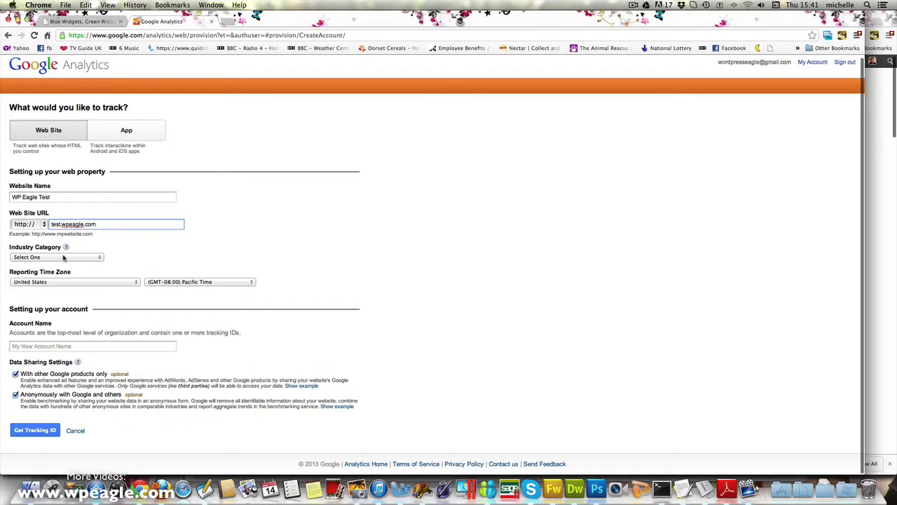
Step: Choose Technology as industry and United Kingdom as reporting country, and enter account name WP Eagle
{"action": "left_click", "coordinate": [63, 257]}
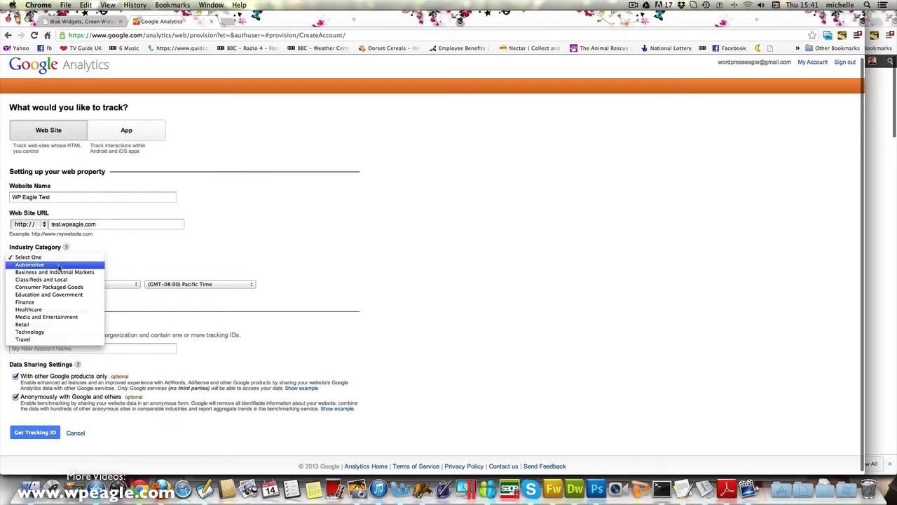
{"action": "left_click", "coordinate": [57, 334]}
{"action": "scroll", "coordinate": [136, 261], "scroll_direction": "down", "scroll_amount": 1}
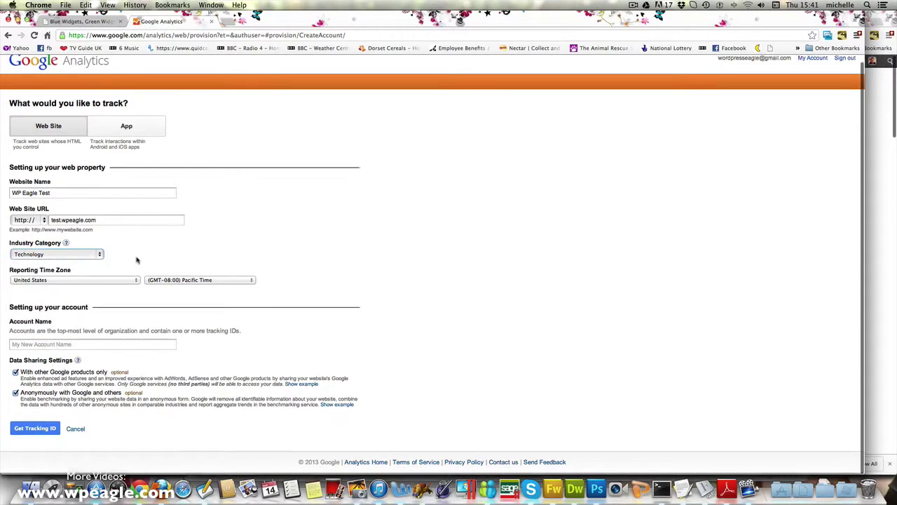
{"action": "left_click", "coordinate": [89, 282]}
{"action": "left_click", "coordinate": [91, 276]}
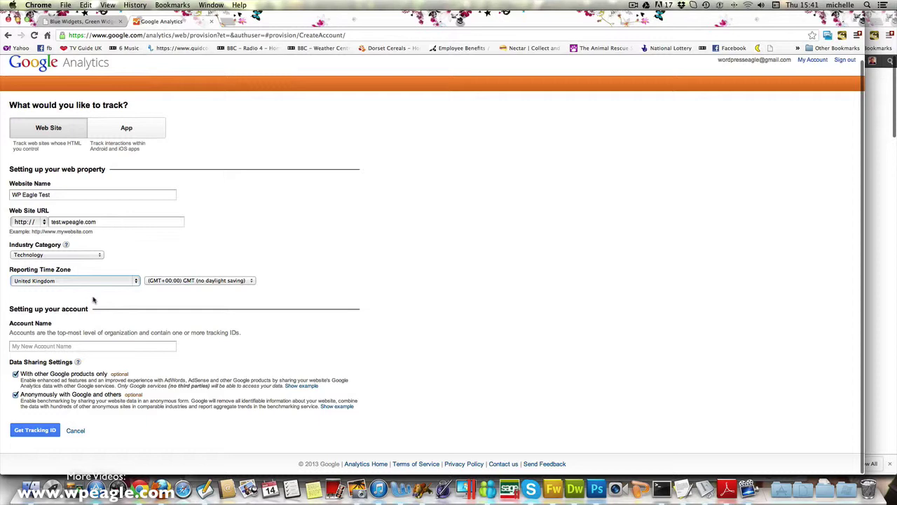
{"action": "left_click", "coordinate": [88, 345]}
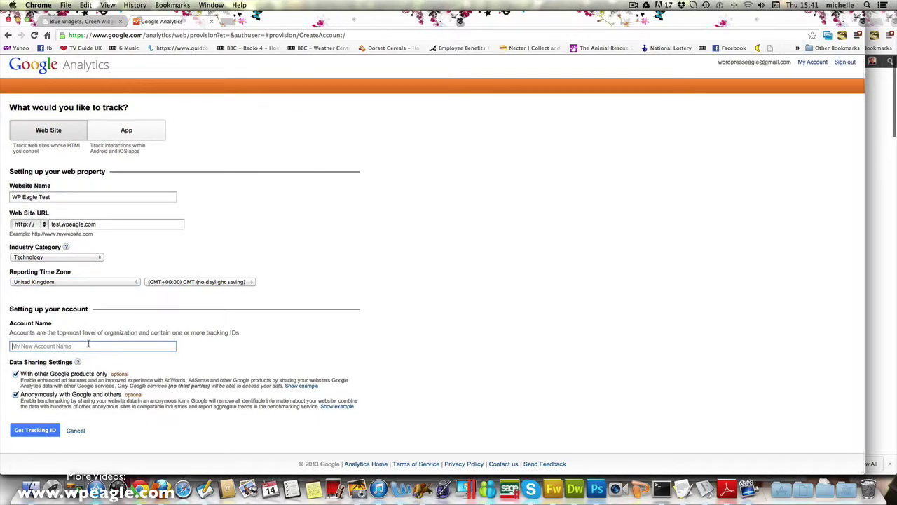
{"action": "type", "text": "WP Eagle"}
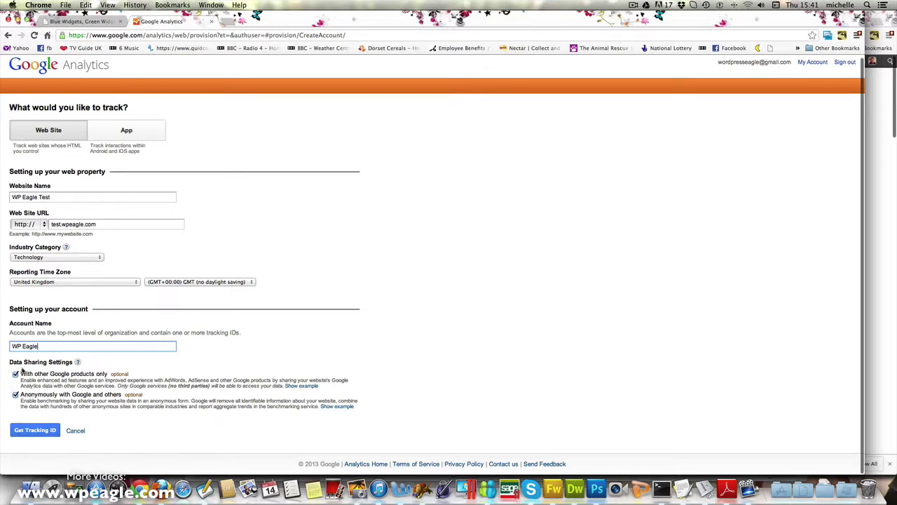
Step: Request the tracking ID, accept the terms of service and review the WP Eagle Test tracking code
{"action": "left_click", "coordinate": [44, 432]}
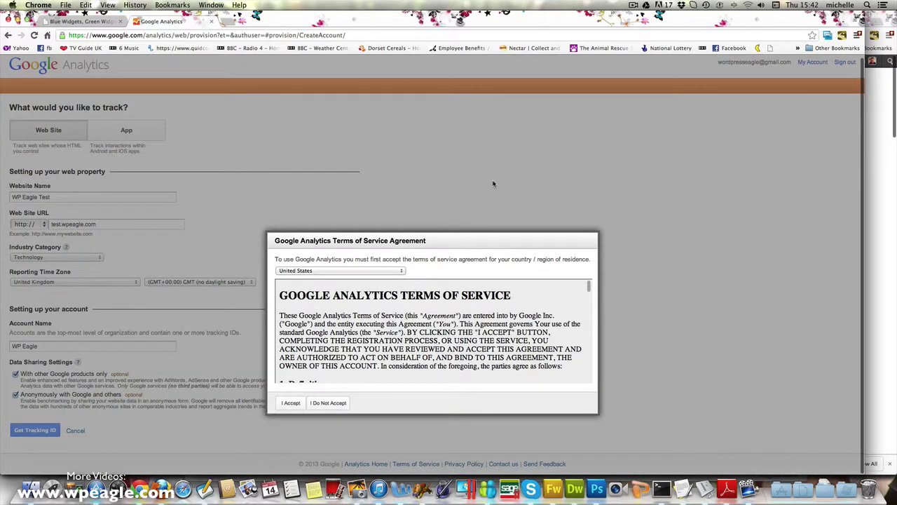
{"action": "left_click", "coordinate": [293, 404]}
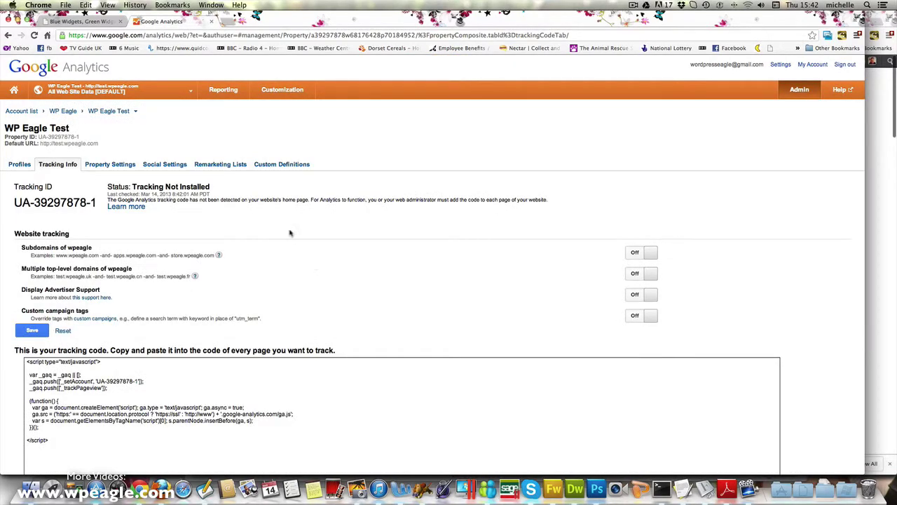
{"action": "scroll", "coordinate": [249, 214], "scroll_direction": "down", "scroll_amount": 1}
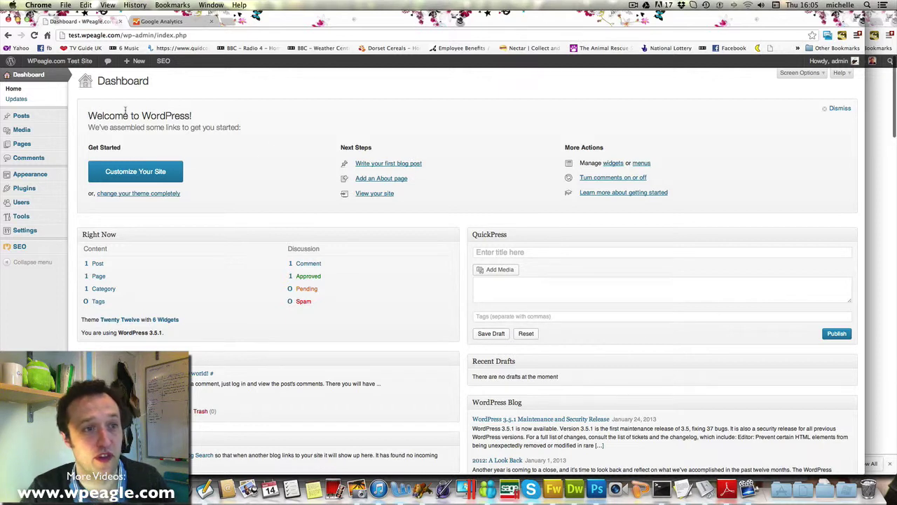
Step: Search the WordPress plugin directory for 'google analytics'
{"action": "scroll", "coordinate": [127, 114], "scroll_direction": "down", "scroll_amount": 1}
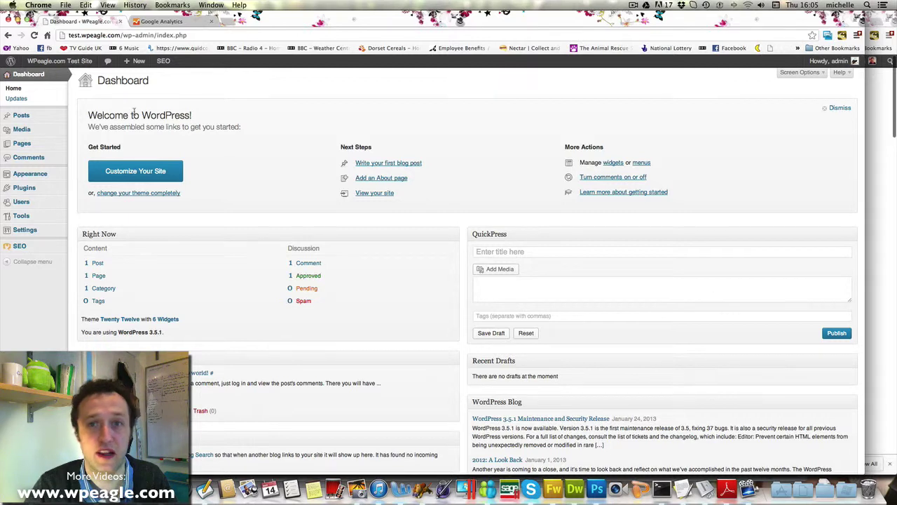
{"action": "scroll", "coordinate": [158, 113], "scroll_direction": "down", "scroll_amount": 1}
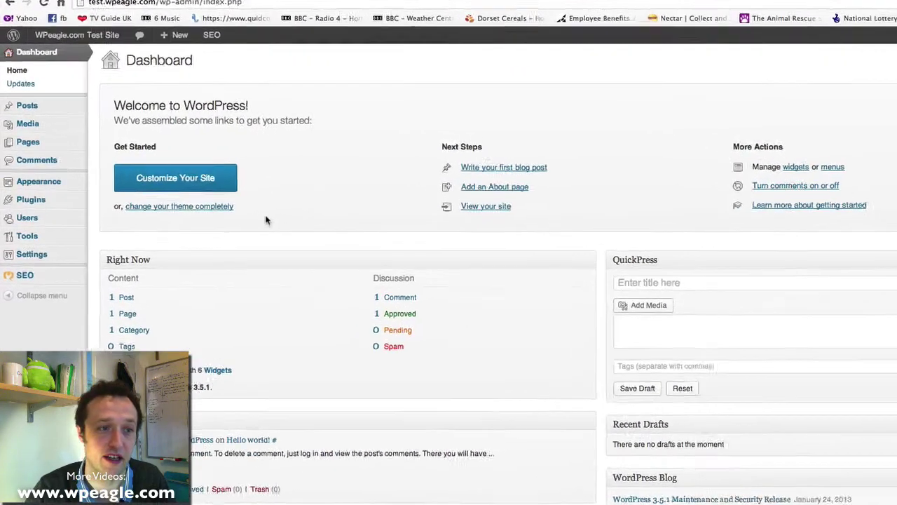
{"action": "mouse_move", "coordinate": [42, 204]}
{"action": "left_click", "coordinate": [161, 216]}
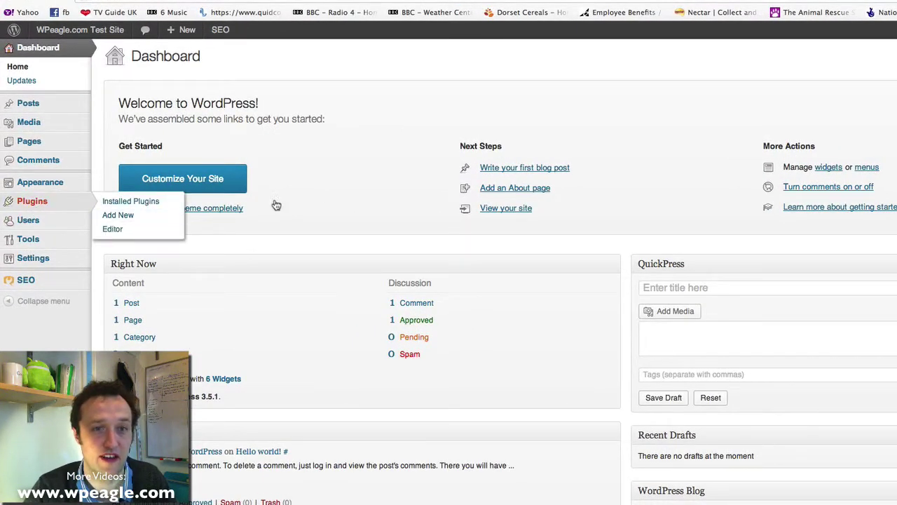
{"action": "type", "text": "goo"}
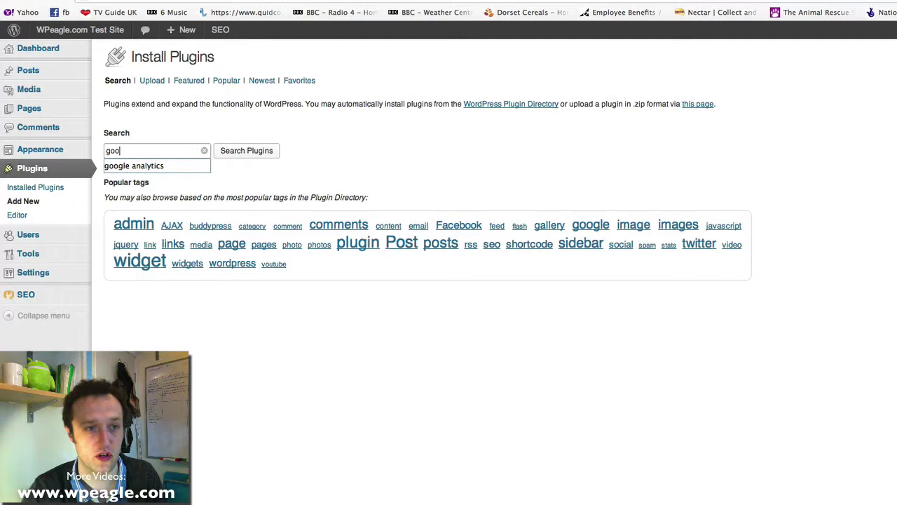
{"action": "type", "text": "gle analytics"}
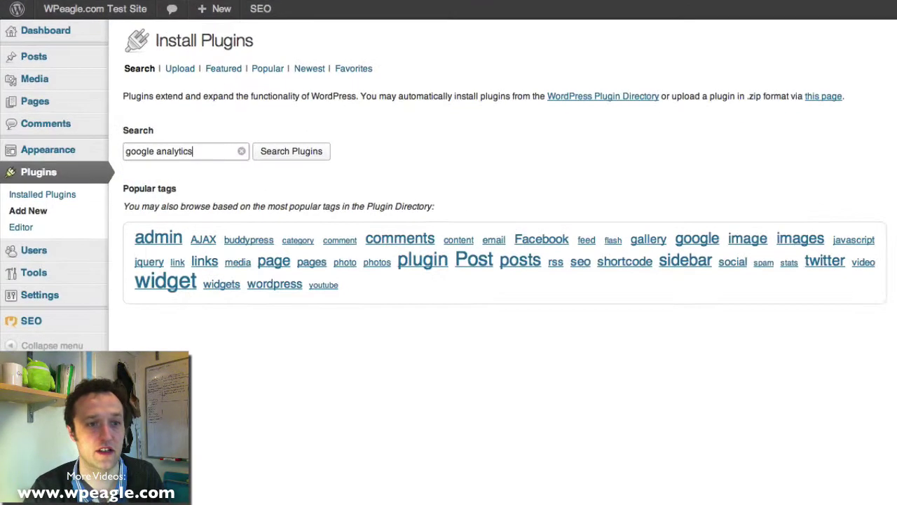
{"action": "left_click", "coordinate": [310, 155]}
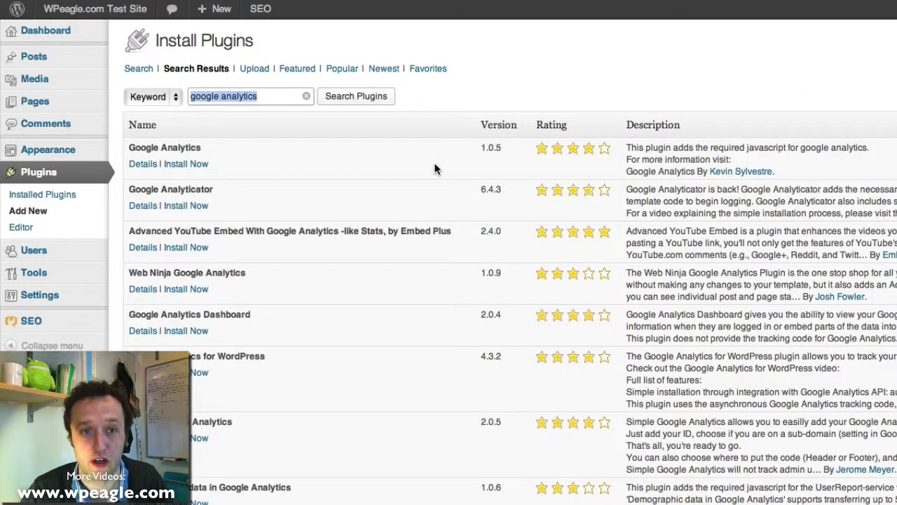
Step: Install and activate the Google Analyticator plugin
{"action": "left_click", "coordinate": [199, 207]}
{"action": "left_click", "coordinate": [815, 176]}
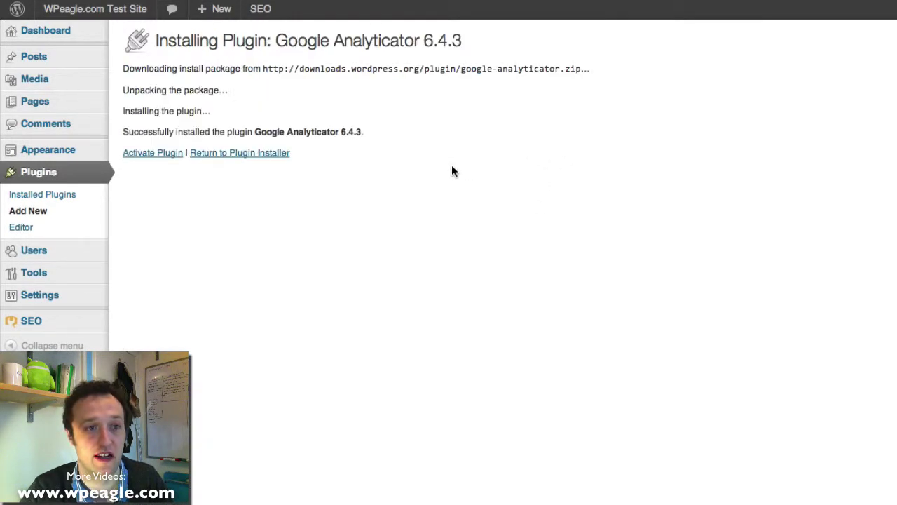
{"action": "left_click", "coordinate": [148, 159]}
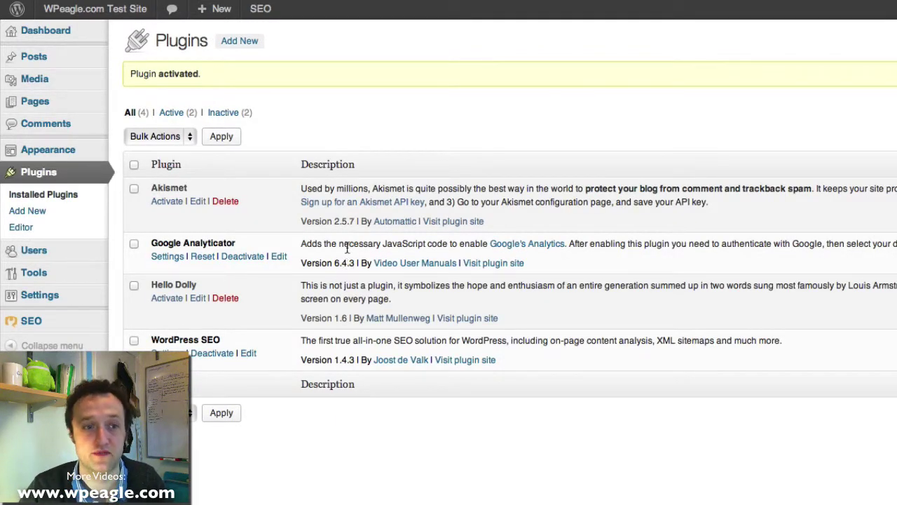
Step: Allow Google Analyticator to view Analytics data and paste the Google authentication code into WordPress
{"action": "left_click", "coordinate": [167, 257]}
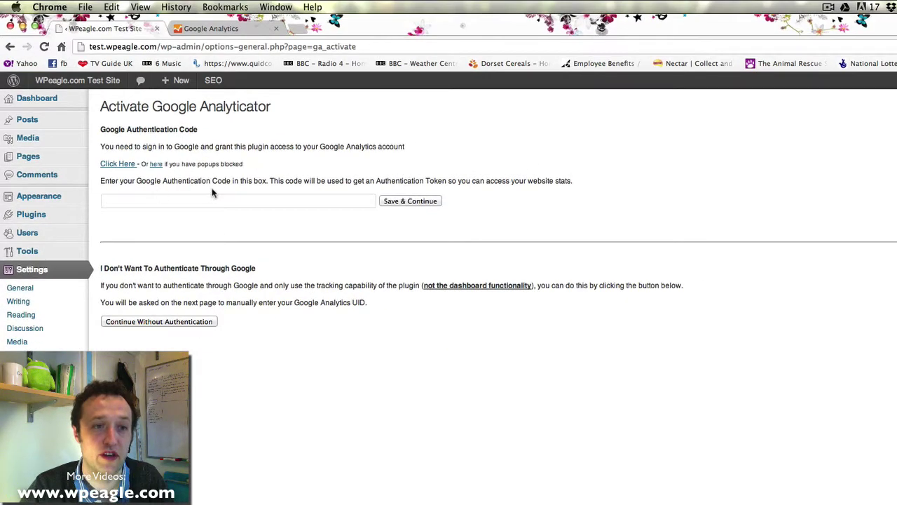
{"action": "left_click", "coordinate": [112, 164]}
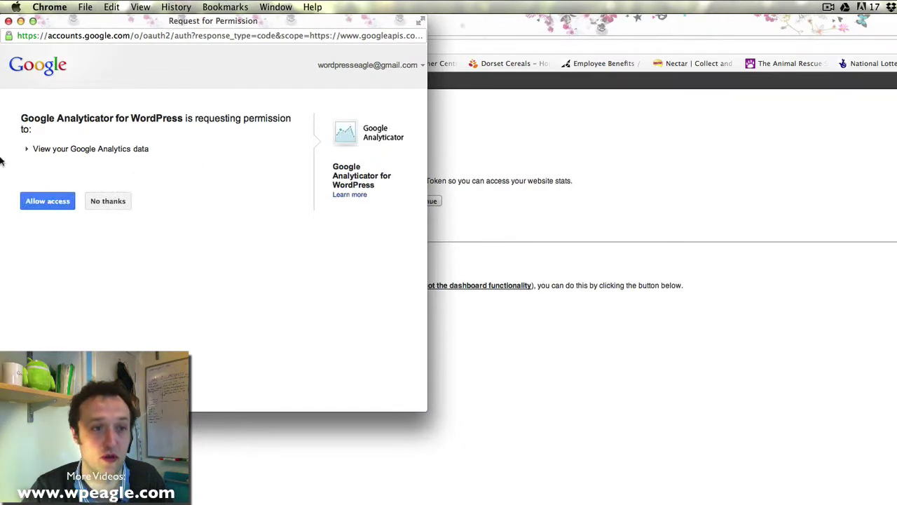
{"action": "left_click", "coordinate": [48, 201]}
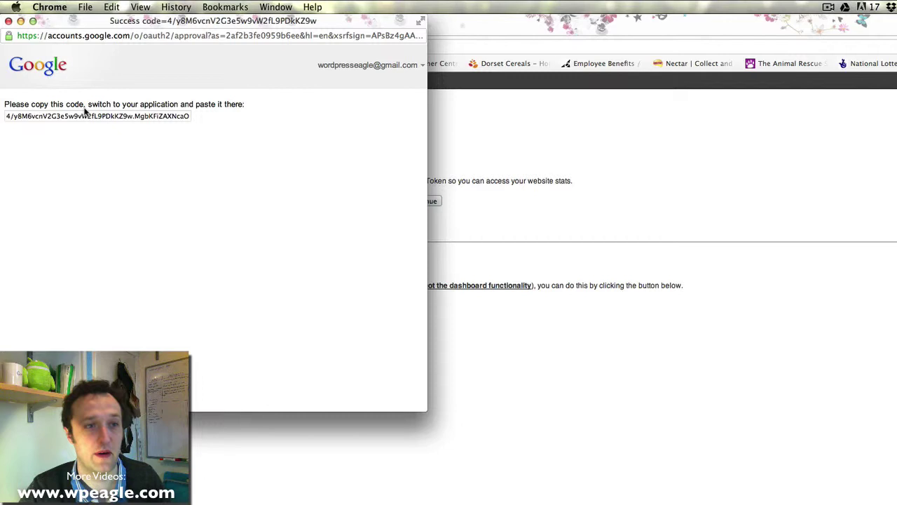
{"action": "left_click", "coordinate": [85, 113]}
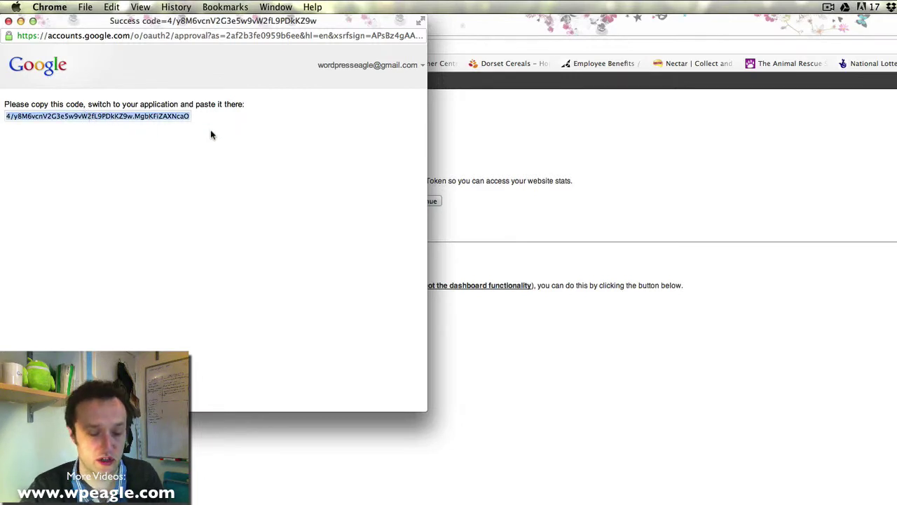
{"action": "left_click", "coordinate": [9, 21]}
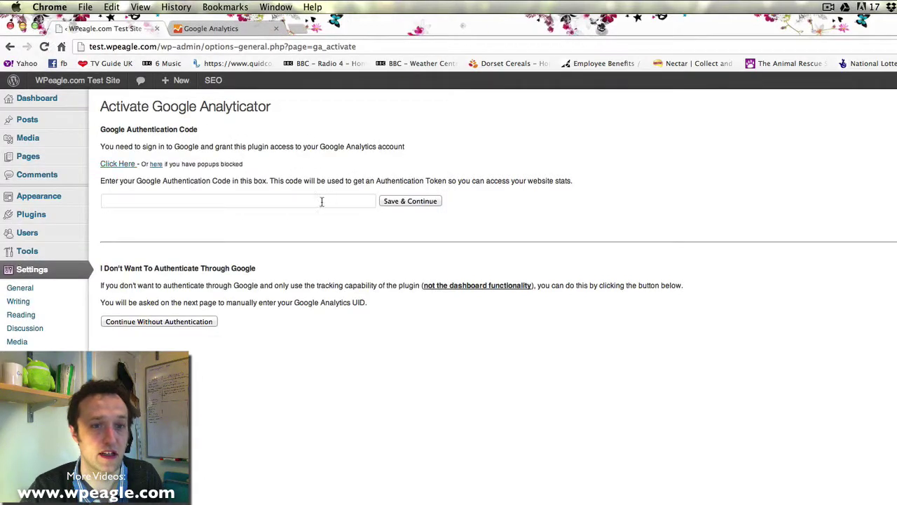
{"action": "left_click", "coordinate": [234, 199]}
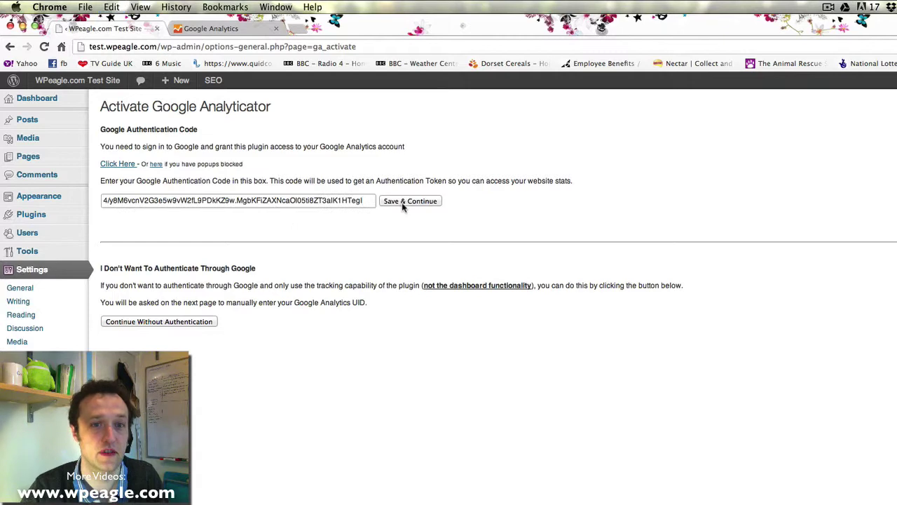
{"action": "left_click", "coordinate": [403, 203]}
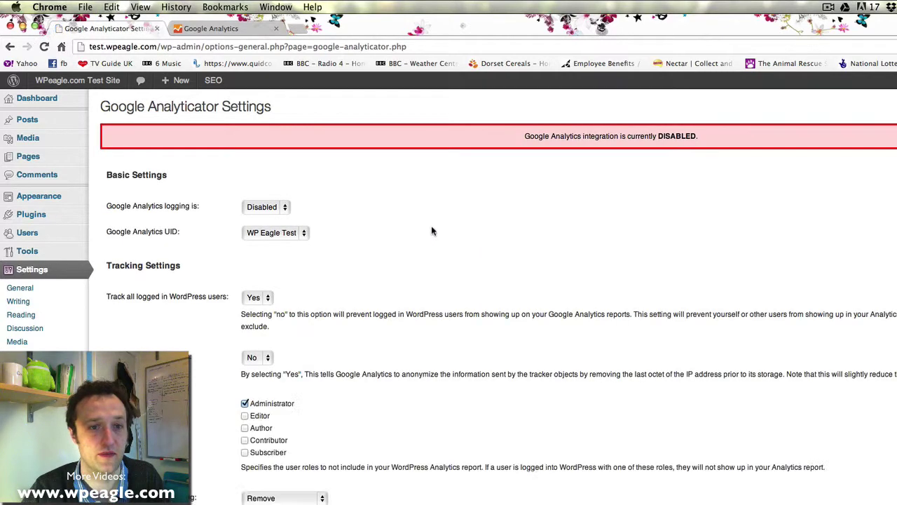
Step: Set the Google Analyticator UID to WP Eagle Test and turn logging to Enabled
{"action": "left_click", "coordinate": [279, 233]}
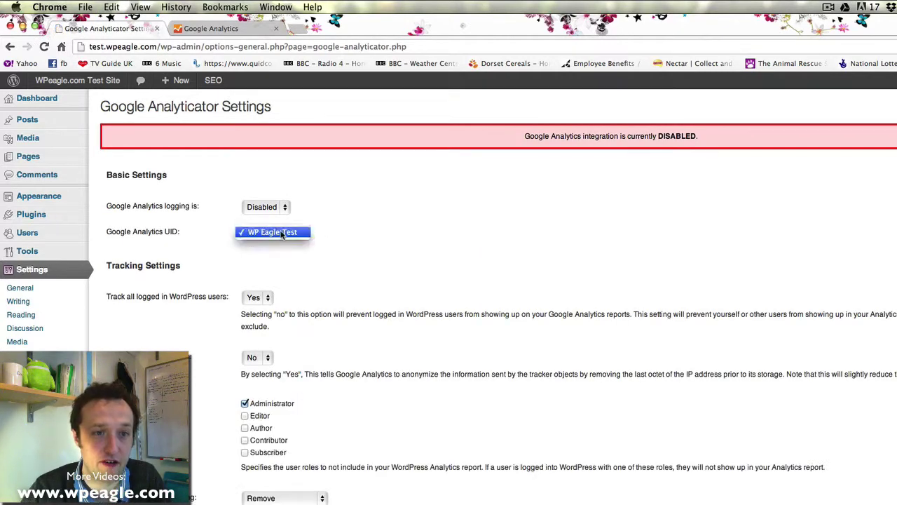
{"action": "left_click", "coordinate": [281, 234]}
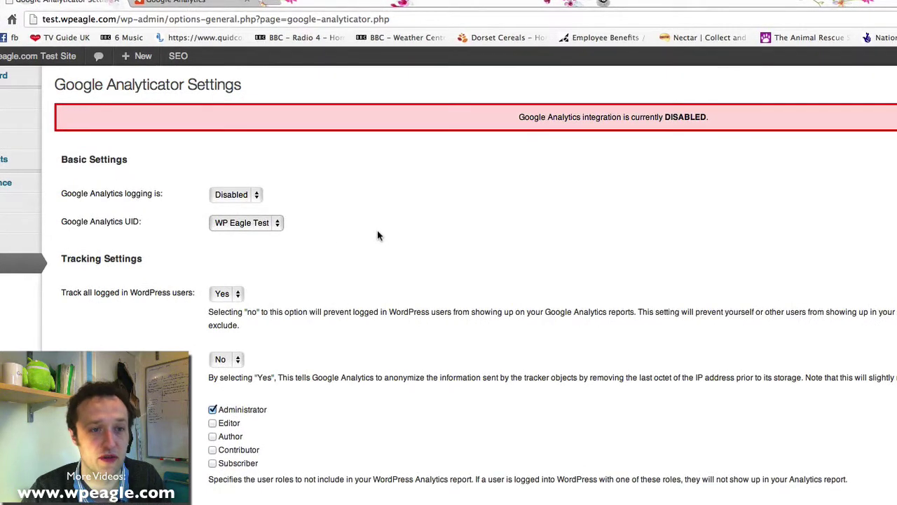
{"action": "left_click", "coordinate": [235, 194]}
{"action": "left_click", "coordinate": [231, 181]}
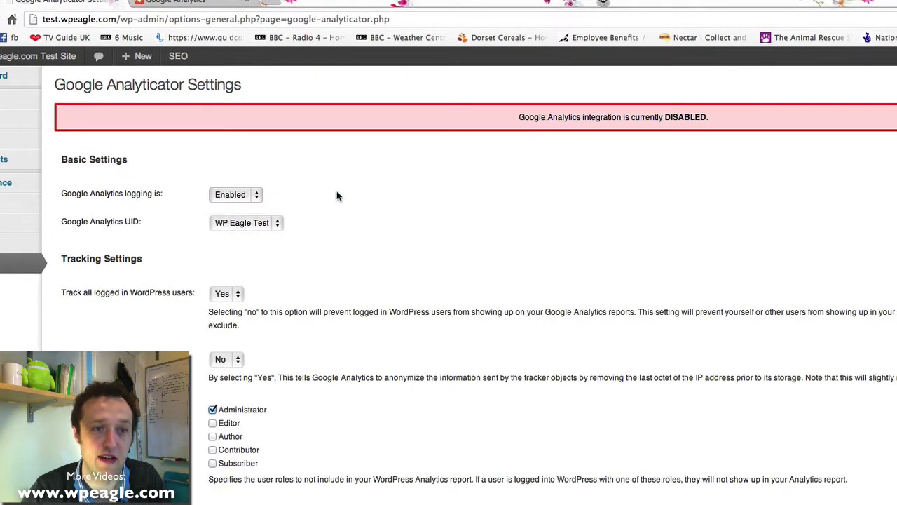
Step: Save the Google Analyticator settings and return to the Google Analytics tracking info
{"action": "scroll", "coordinate": [358, 212], "scroll_direction": "down", "scroll_amount": 5}
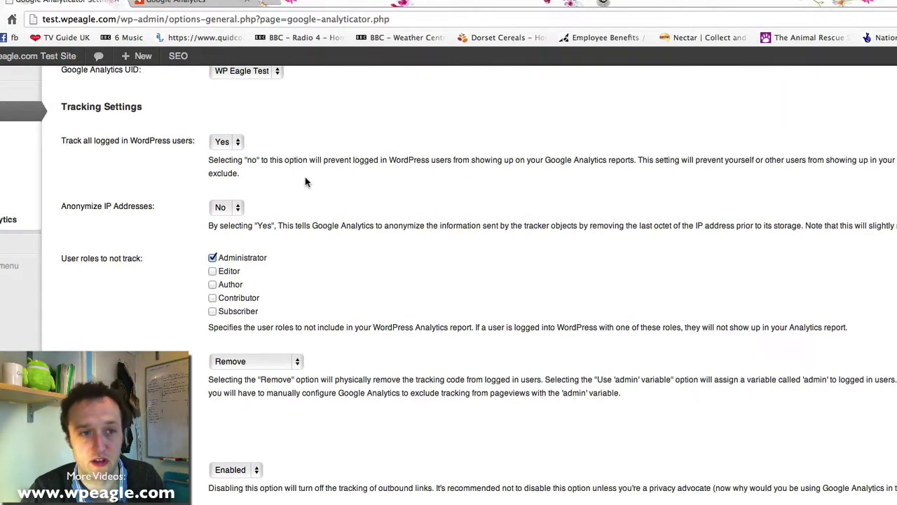
{"action": "scroll", "coordinate": [305, 179], "scroll_direction": "down", "scroll_amount": 1}
{"action": "scroll", "coordinate": [250, 234], "scroll_direction": "down", "scroll_amount": 1}
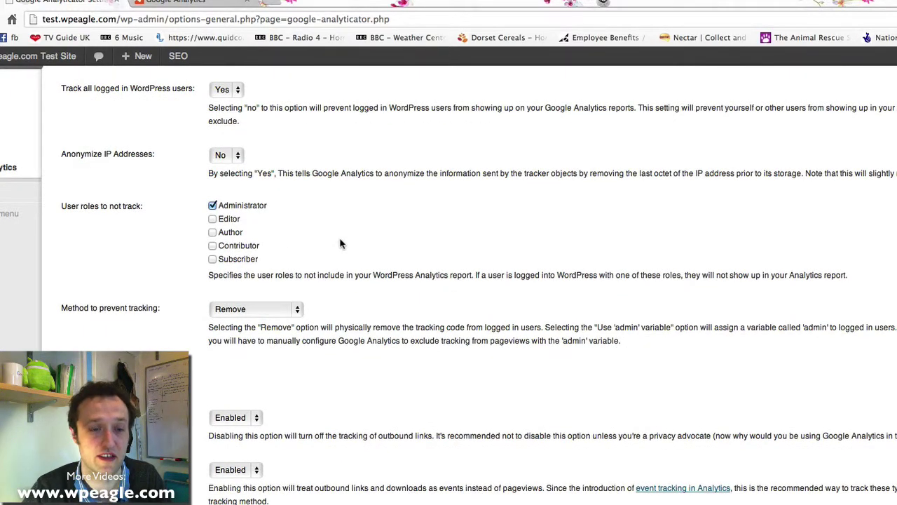
{"action": "scroll", "coordinate": [340, 244], "scroll_direction": "down", "scroll_amount": 2}
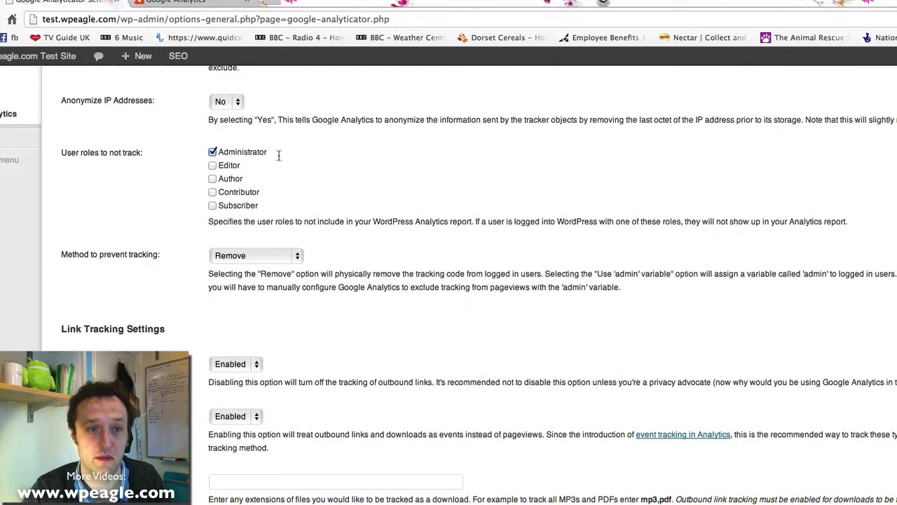
{"action": "scroll", "coordinate": [354, 165], "scroll_direction": "down", "scroll_amount": 5}
{"action": "scroll", "coordinate": [348, 163], "scroll_direction": "up", "scroll_amount": 1}
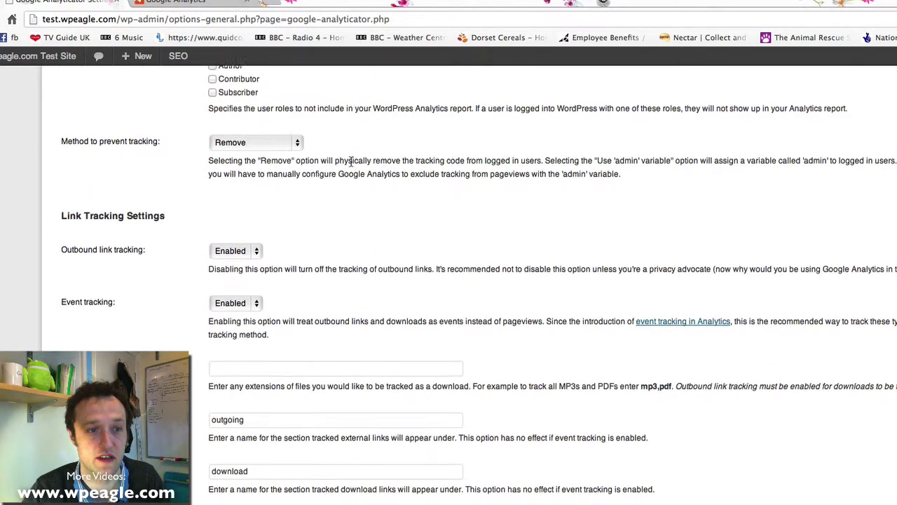
{"action": "scroll", "coordinate": [344, 164], "scroll_direction": "down", "scroll_amount": 3}
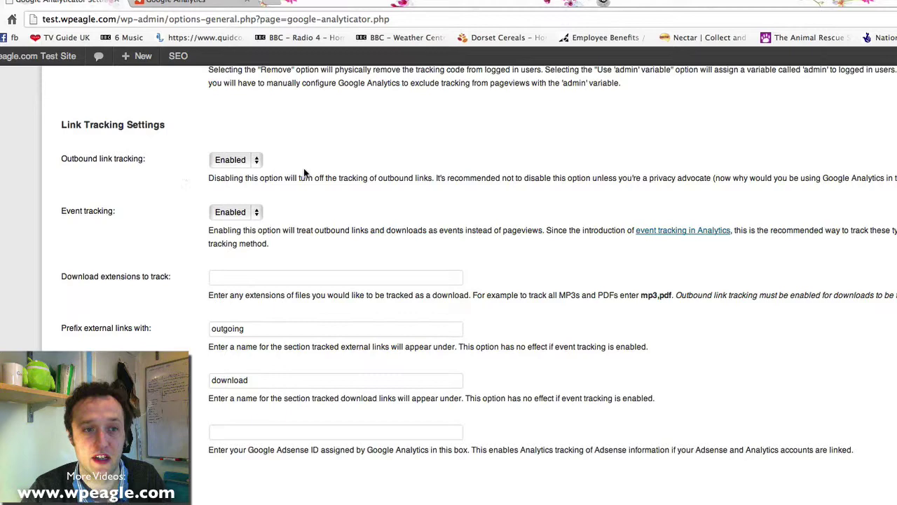
{"action": "scroll", "coordinate": [303, 168], "scroll_direction": "down", "scroll_amount": 1}
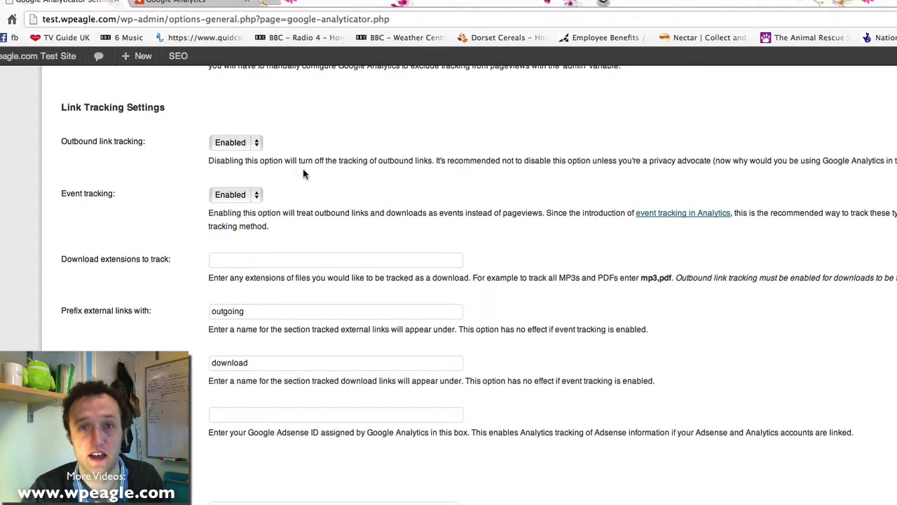
{"action": "scroll", "coordinate": [297, 172], "scroll_direction": "down", "scroll_amount": 2}
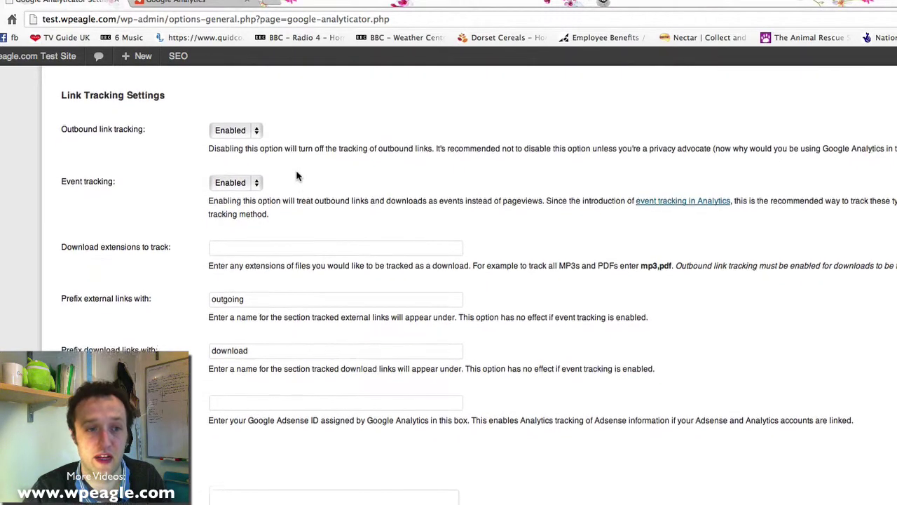
{"action": "scroll", "coordinate": [103, 155], "scroll_direction": "down", "scroll_amount": 3}
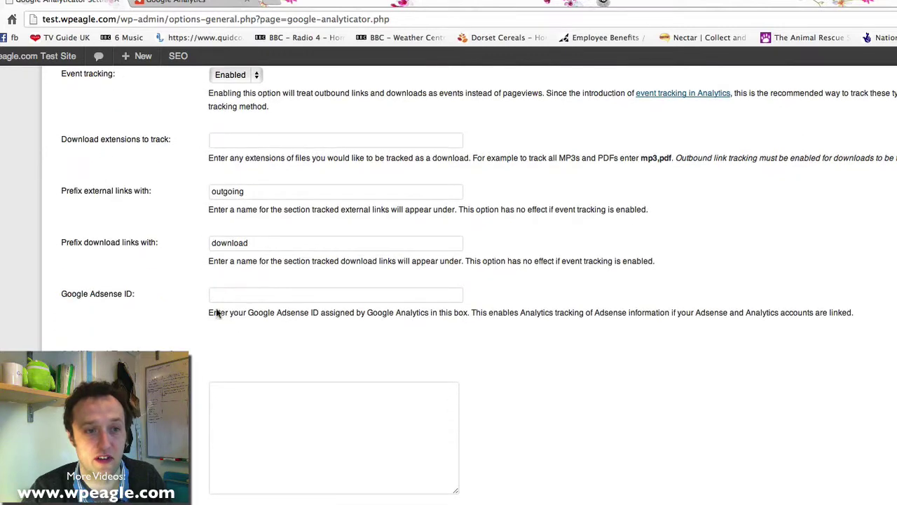
{"action": "scroll", "coordinate": [333, 289], "scroll_direction": "down", "scroll_amount": 2}
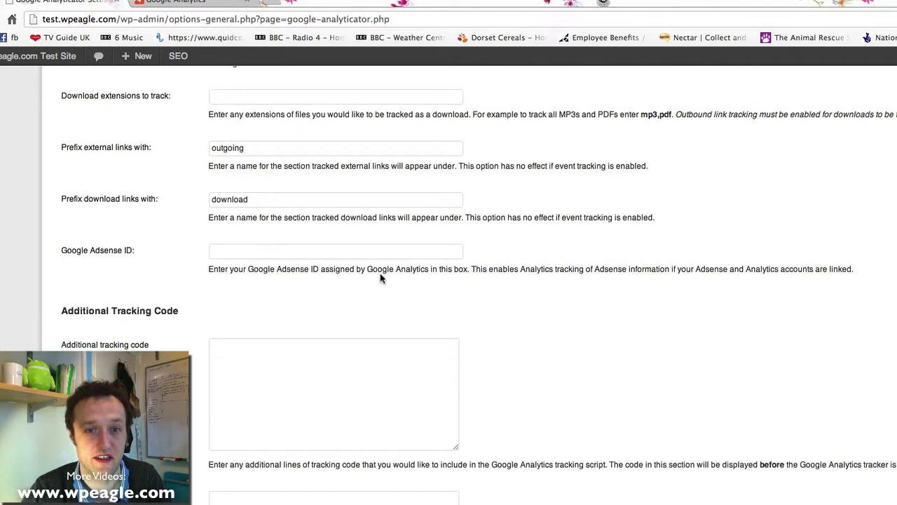
{"action": "scroll", "coordinate": [380, 276], "scroll_direction": "down", "scroll_amount": 1}
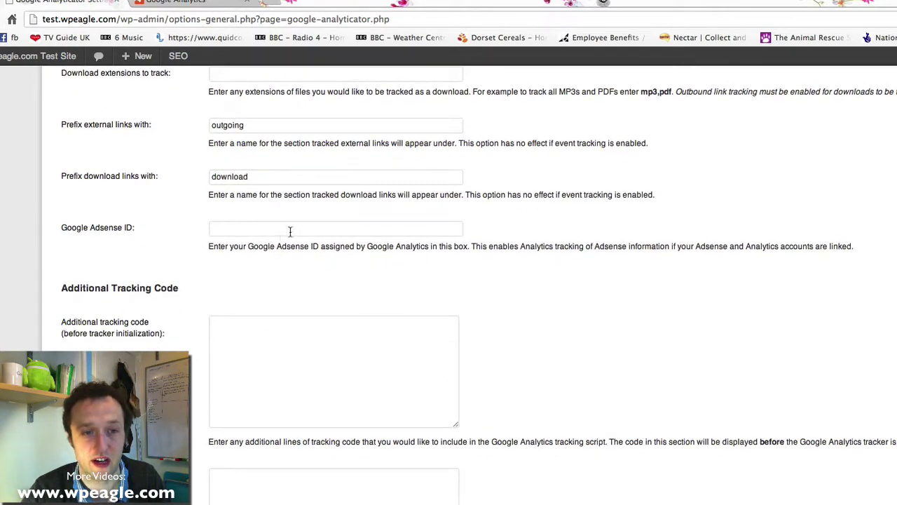
{"action": "scroll", "coordinate": [311, 246], "scroll_direction": "down", "scroll_amount": 3}
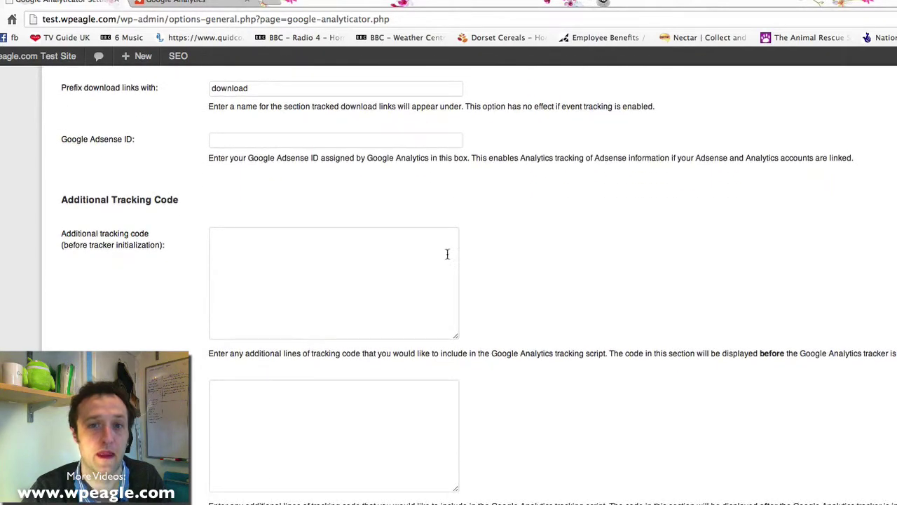
{"action": "scroll", "coordinate": [365, 279], "scroll_direction": "down", "scroll_amount": 5}
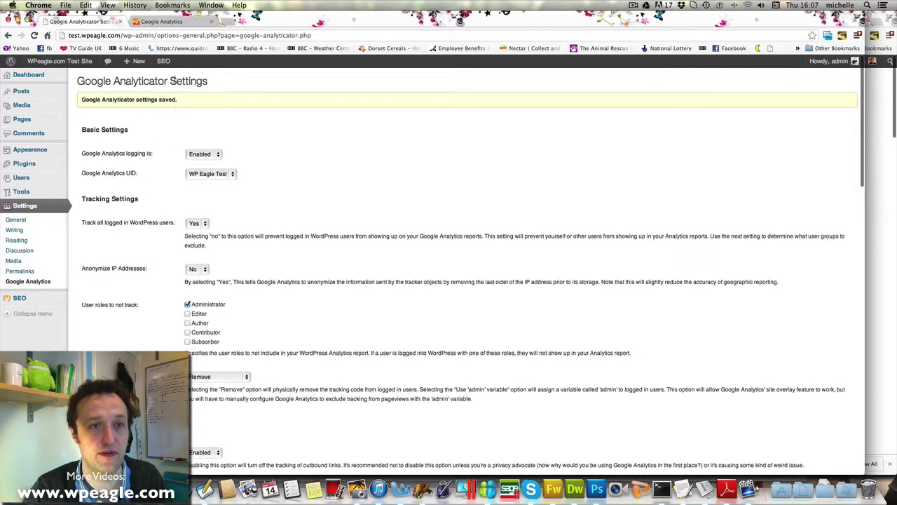
{"action": "left_click", "coordinate": [175, 22]}
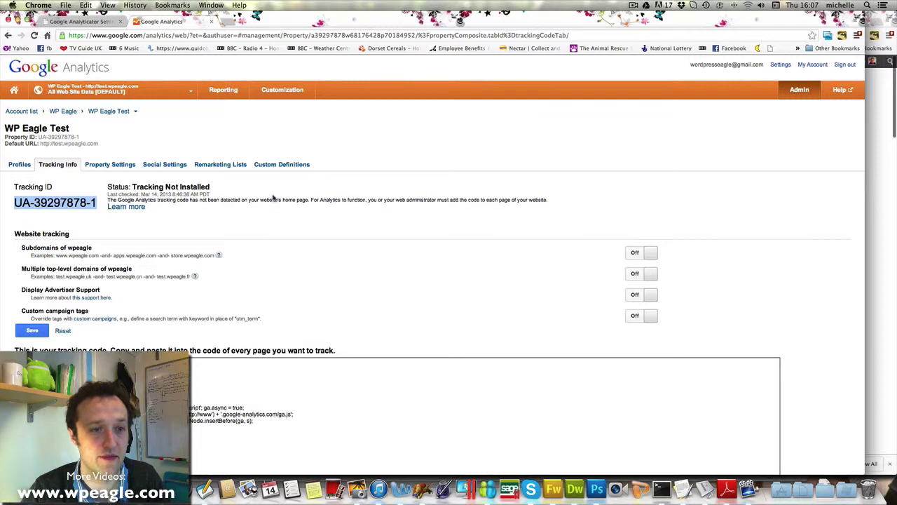
Step: Reload the WP Eagle Test tracking info page to recheck whether tracking is installed
{"action": "left_click", "coordinate": [401, 126]}
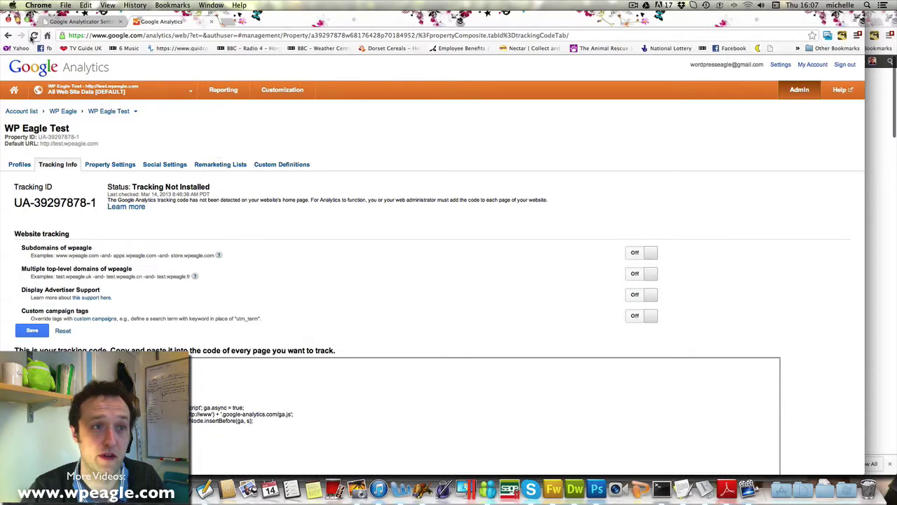
{"action": "left_click", "coordinate": [34, 35]}
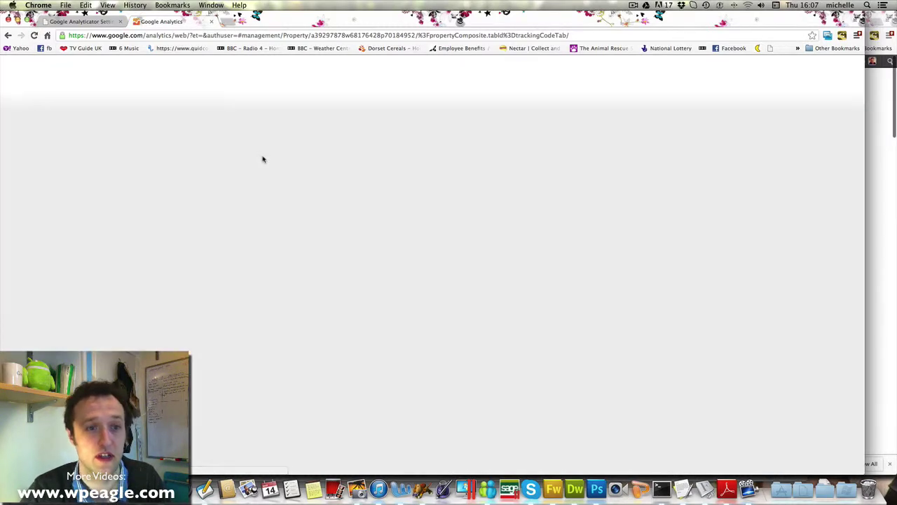